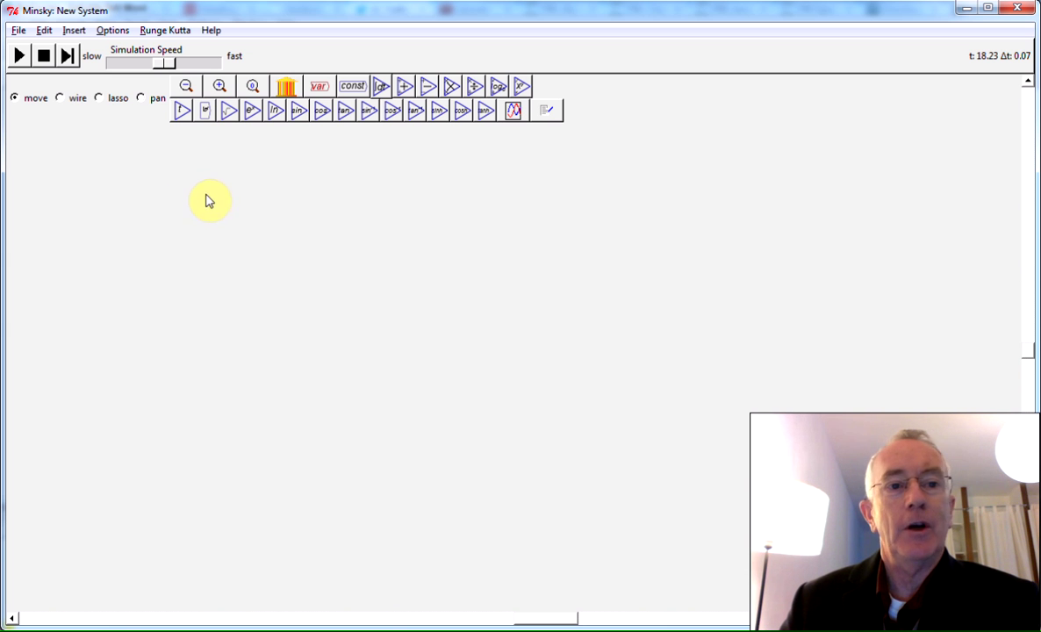
- Place t, sin and Plot blocks, then wire t into sin and sin into the plot
left_click(182, 111)
left_click(278, 254)
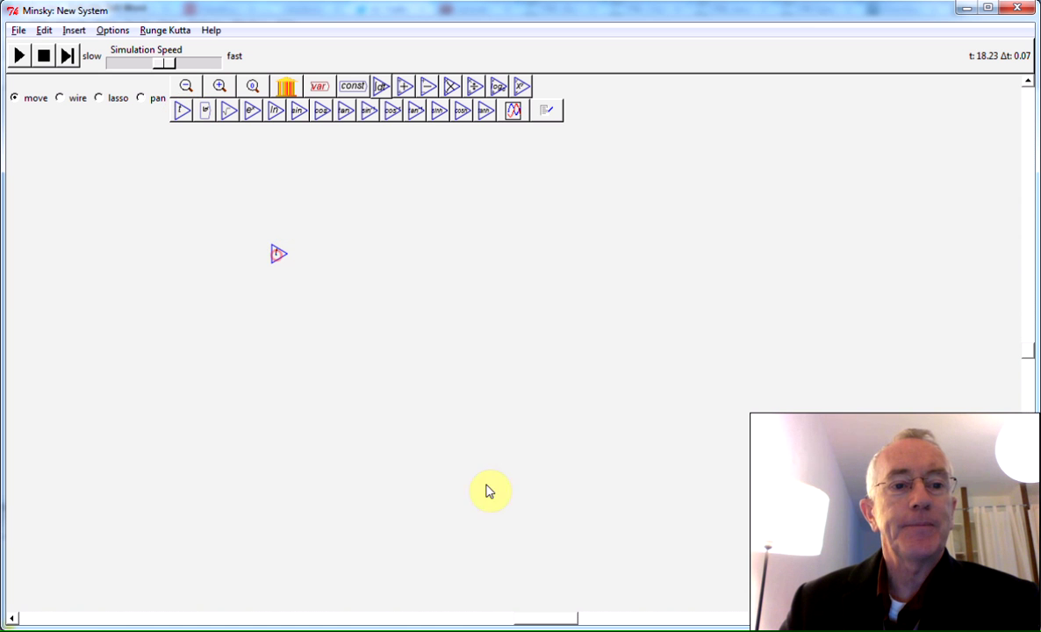
left_click(300, 112)
left_click(345, 252)
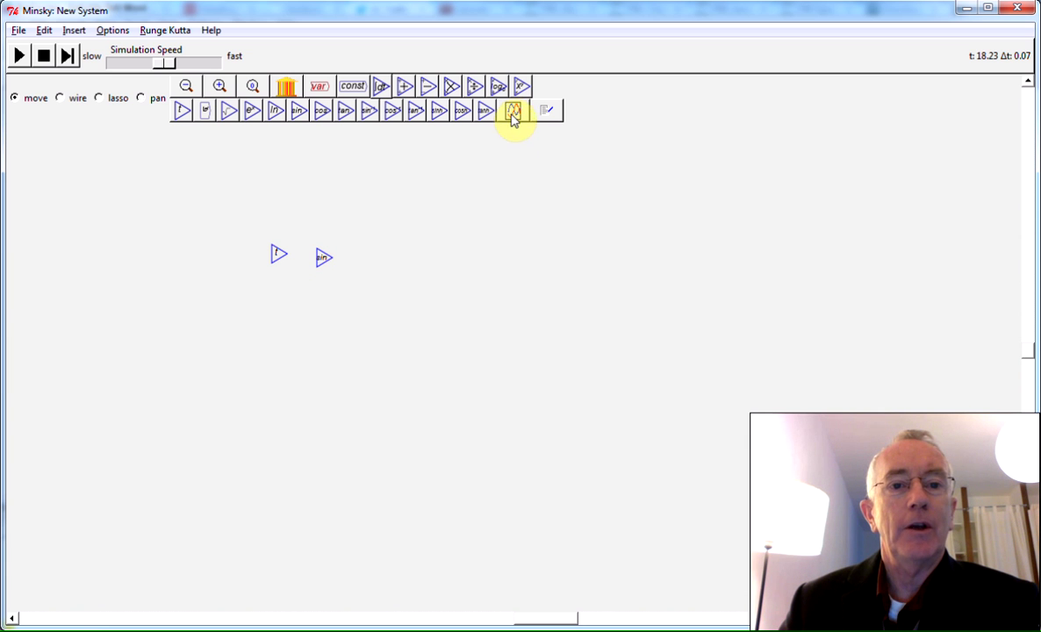
left_click(514, 113)
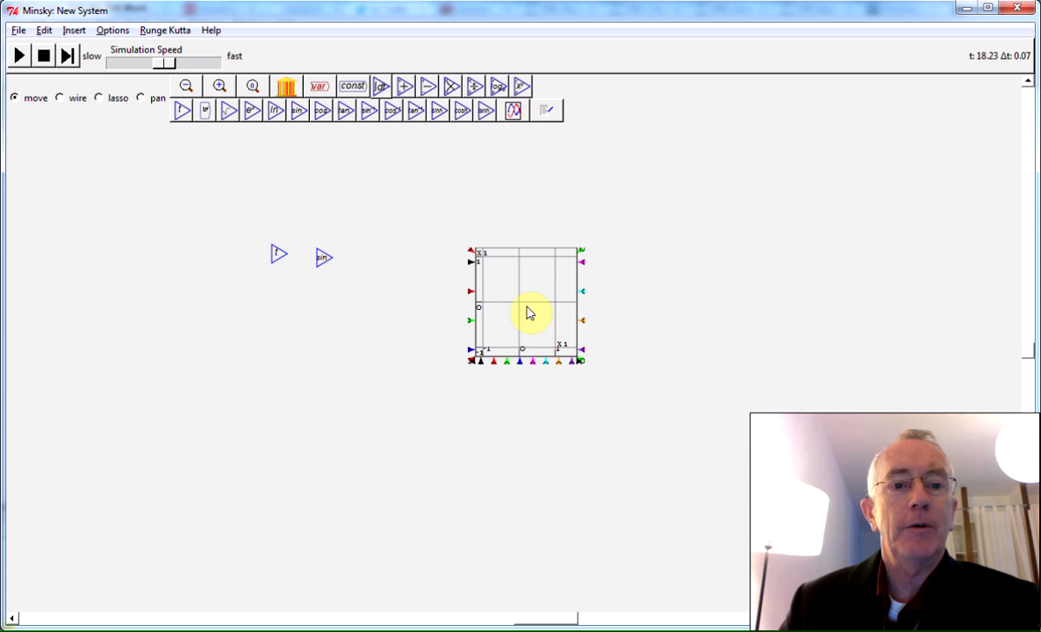
left_click(529, 309)
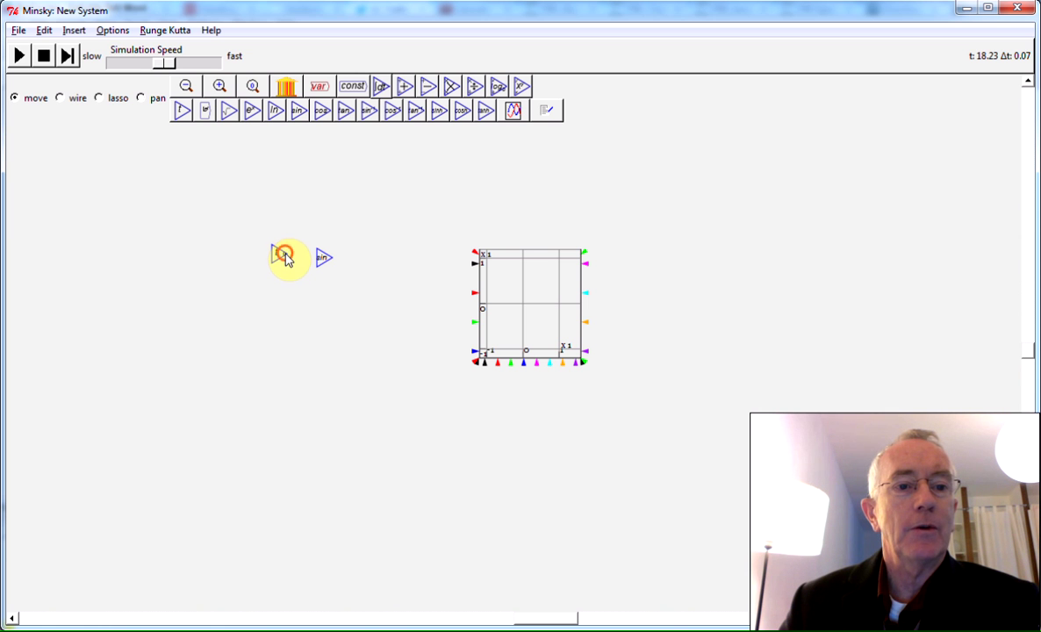
left_click_drag(284, 256, 298, 261)
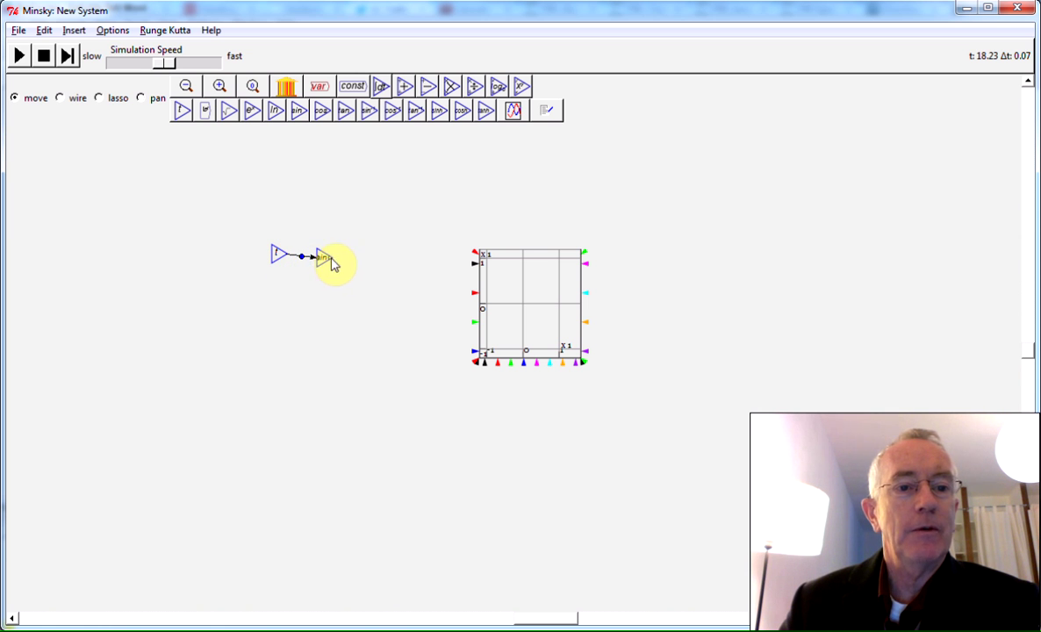
left_click_drag(332, 259, 475, 263)
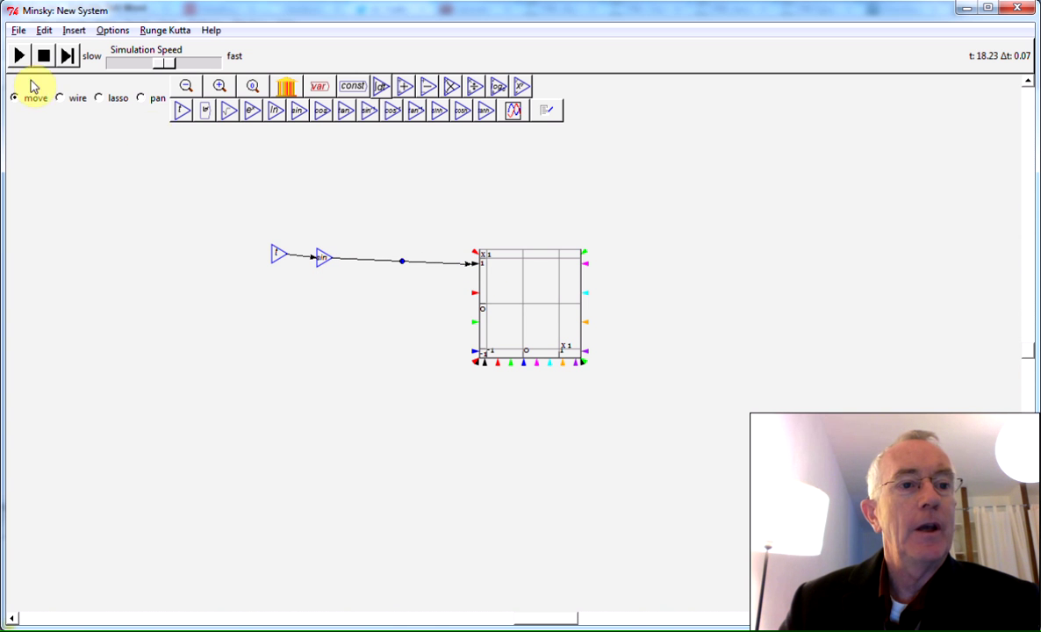
- Run the simulation, reset it to zero, restart it and raise the speed to fast
left_click(21, 54)
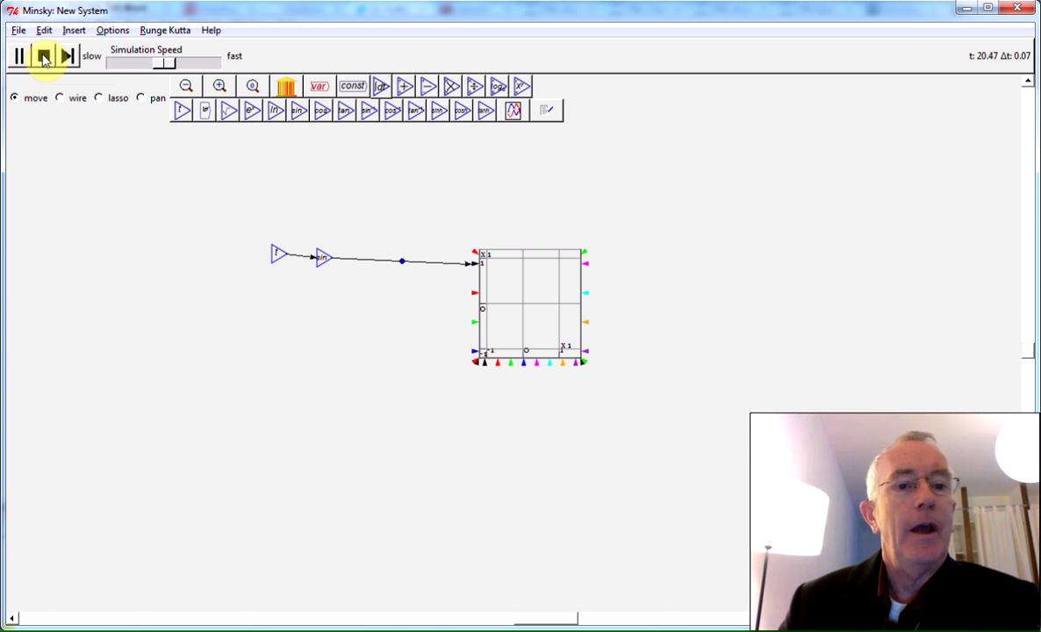
left_click(43, 56)
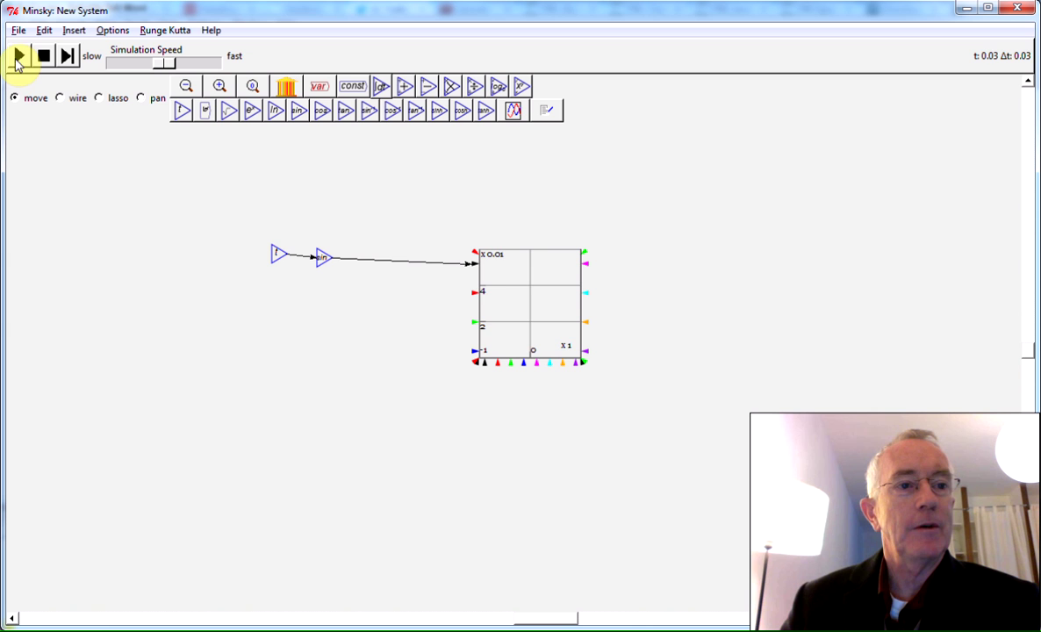
left_click(18, 58)
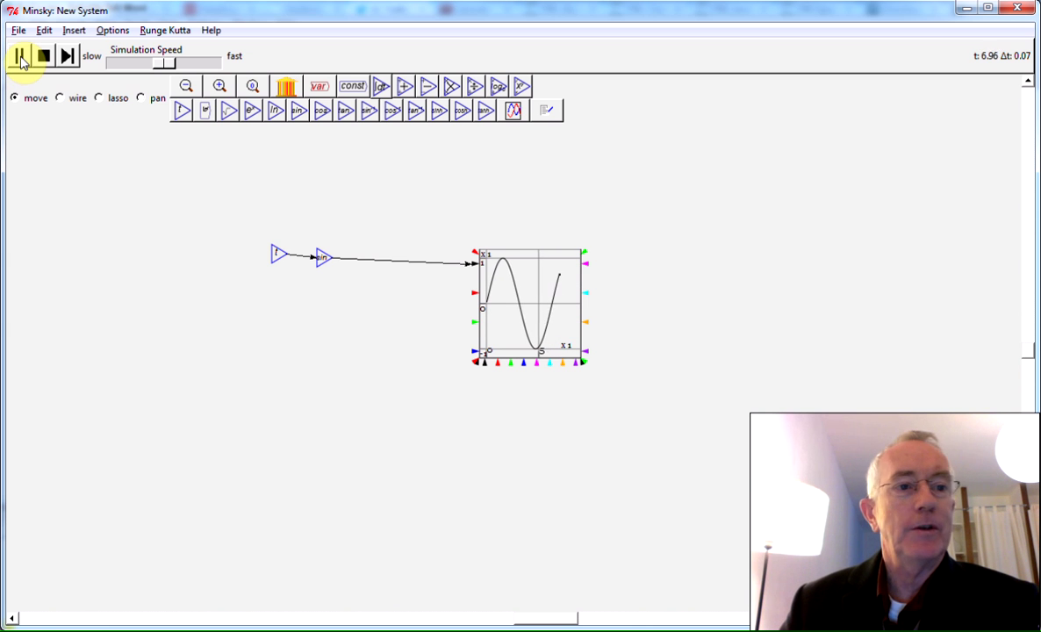
left_click(198, 67)
mouse_move(199, 70)
left_mouse_down()
mouse_move(213, 71)
mouse_move(98, 69)
left_mouse_up()
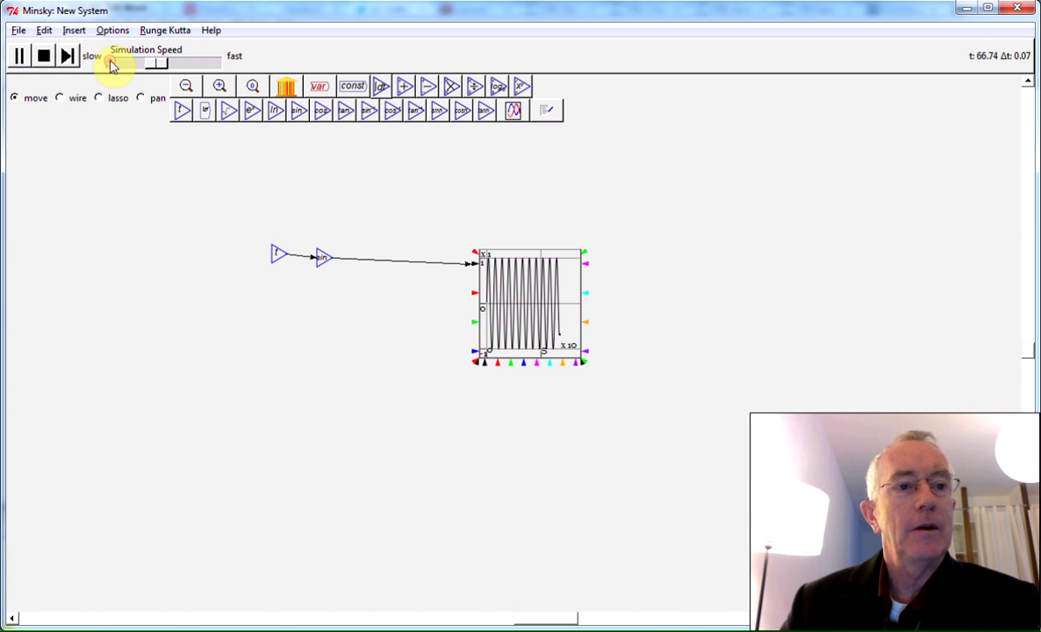
- Enlarge the plot with Resize, shift it left and down, then pause the simulation
right_click(516, 293)
left_click(546, 349)
left_click(704, 421)
left_click_drag(664, 361, 632, 369)
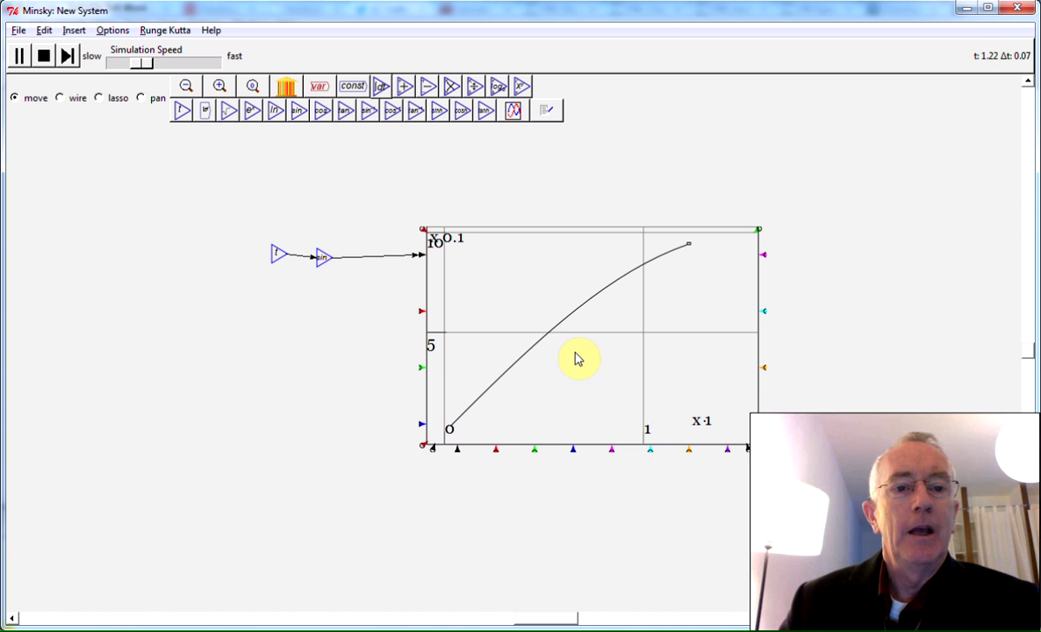
left_click(19, 55)
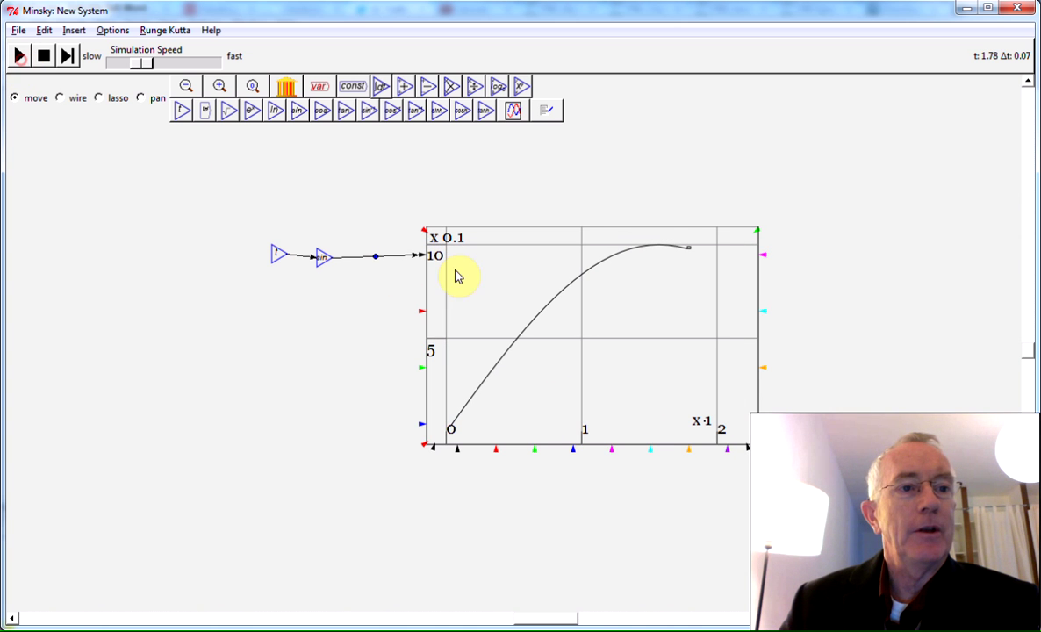
- In the plot Options, set Title to 'Sin' and X label to 'Time'
right_click(603, 346)
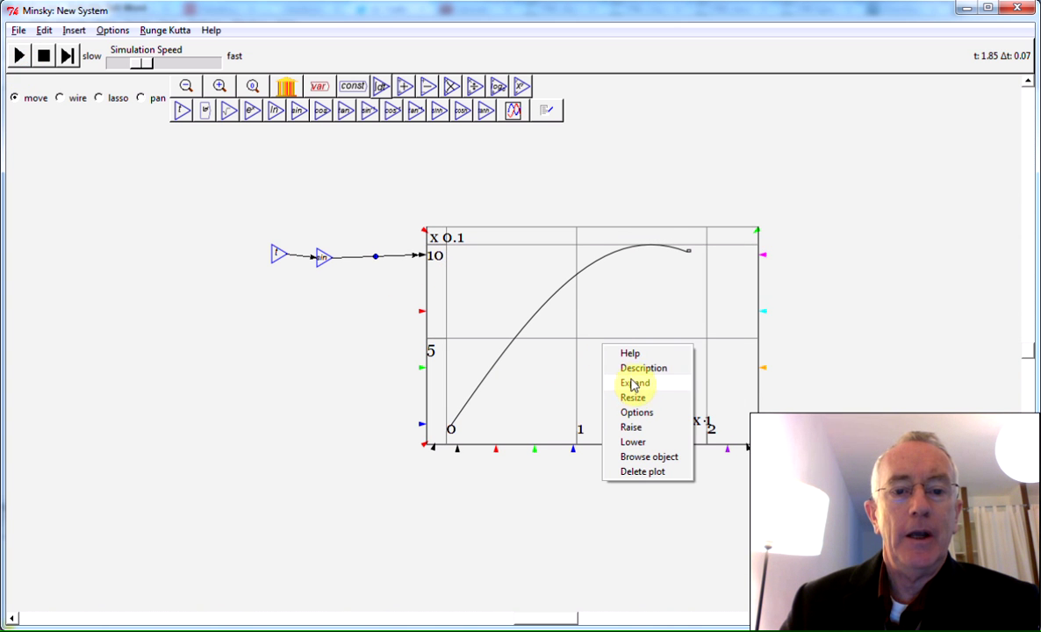
left_click(633, 413)
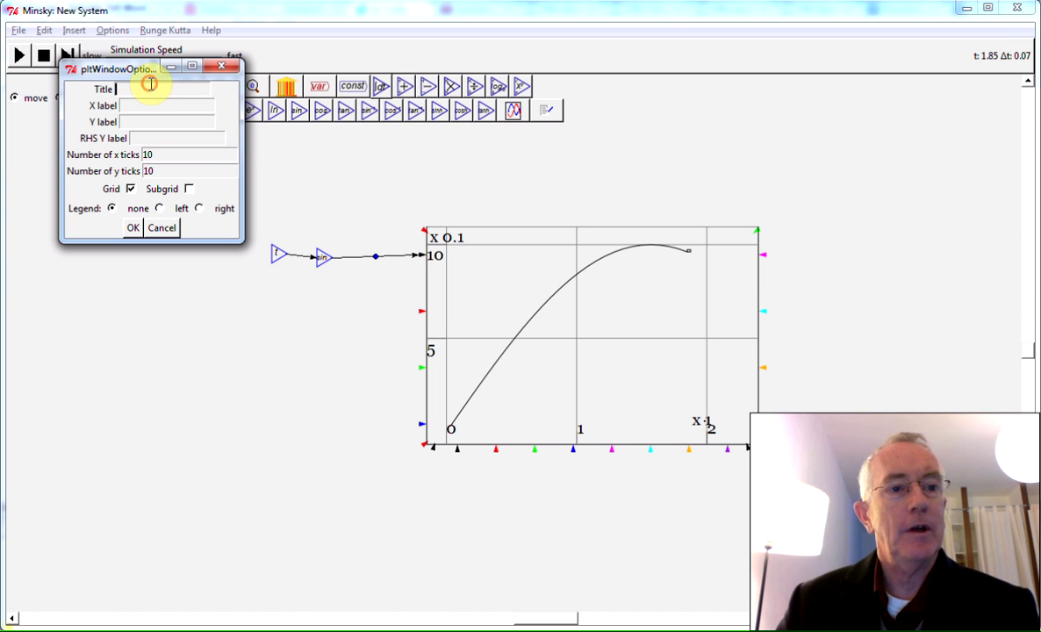
type("Sin")
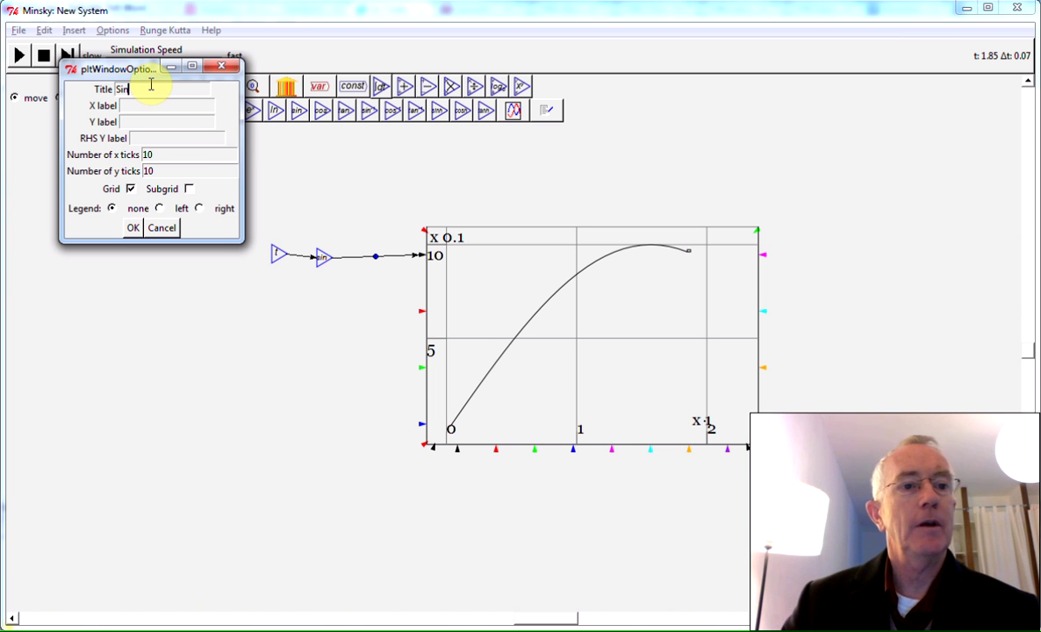
left_click(136, 104)
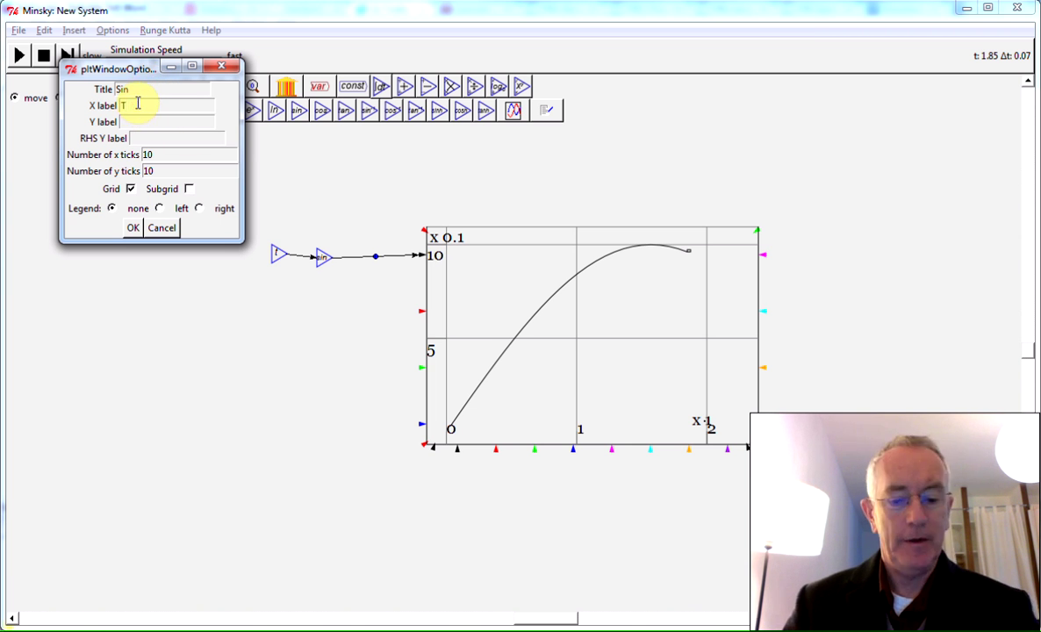
type("Time")
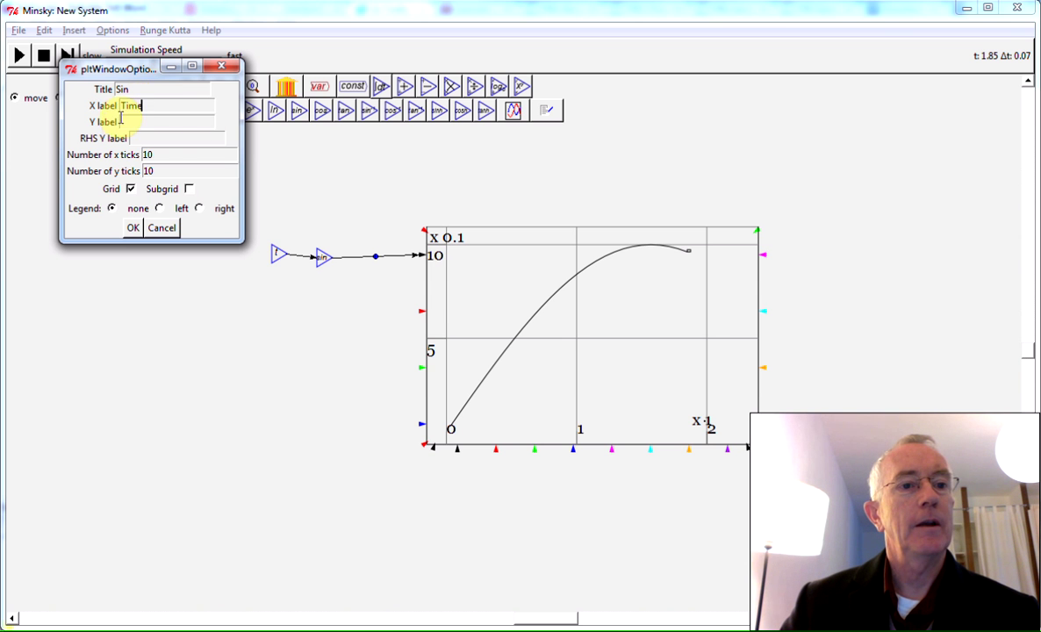
left_click(133, 226)
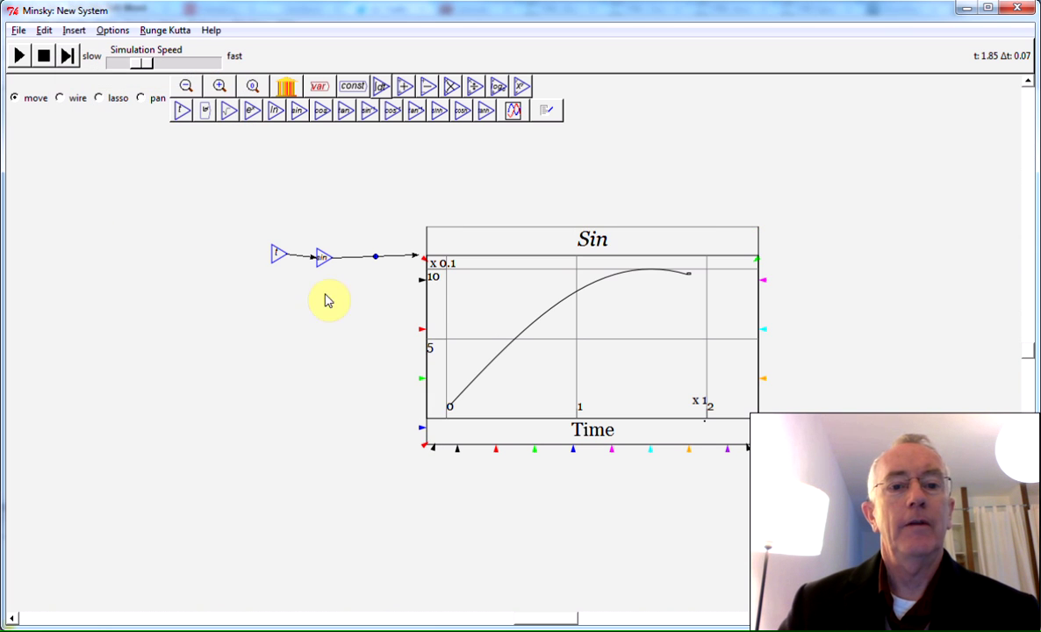
left_click(428, 246)
- Save the model with Ctrl+S under the name 'sin' in the examples folder
left_click(253, 194)
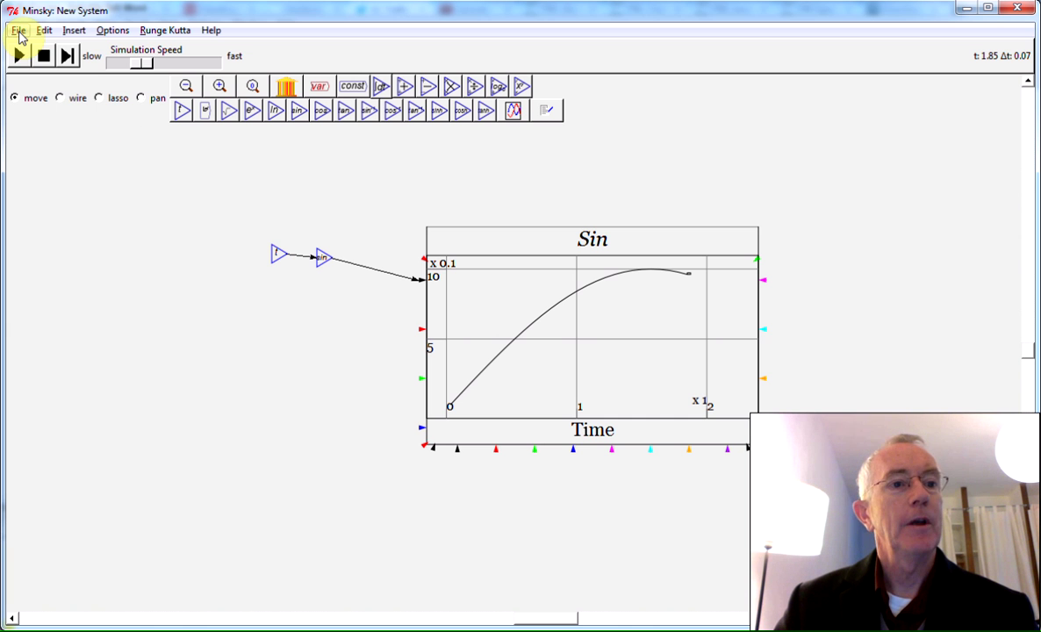
key("ctrl+s")
type("S")
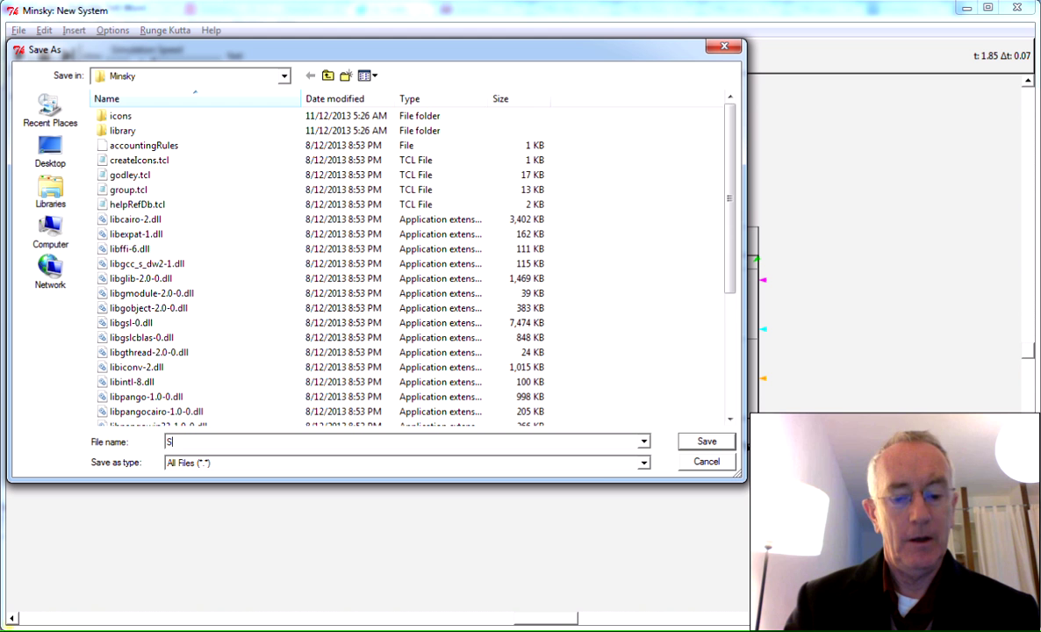
left_click(50, 109)
double_click(123, 115)
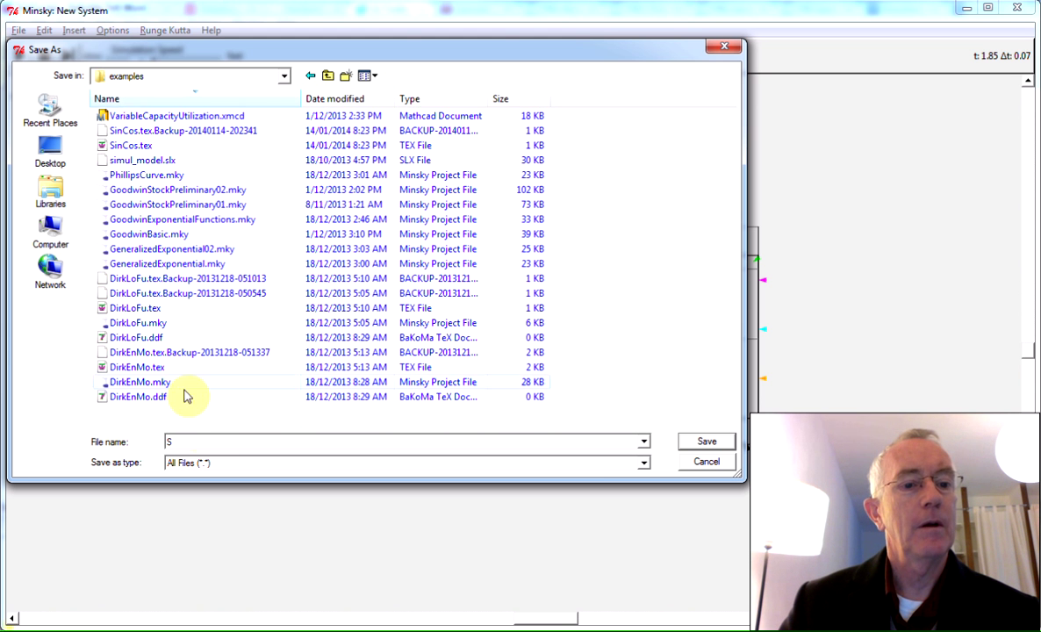
double_click(195, 441)
type("sin")
key("Return")
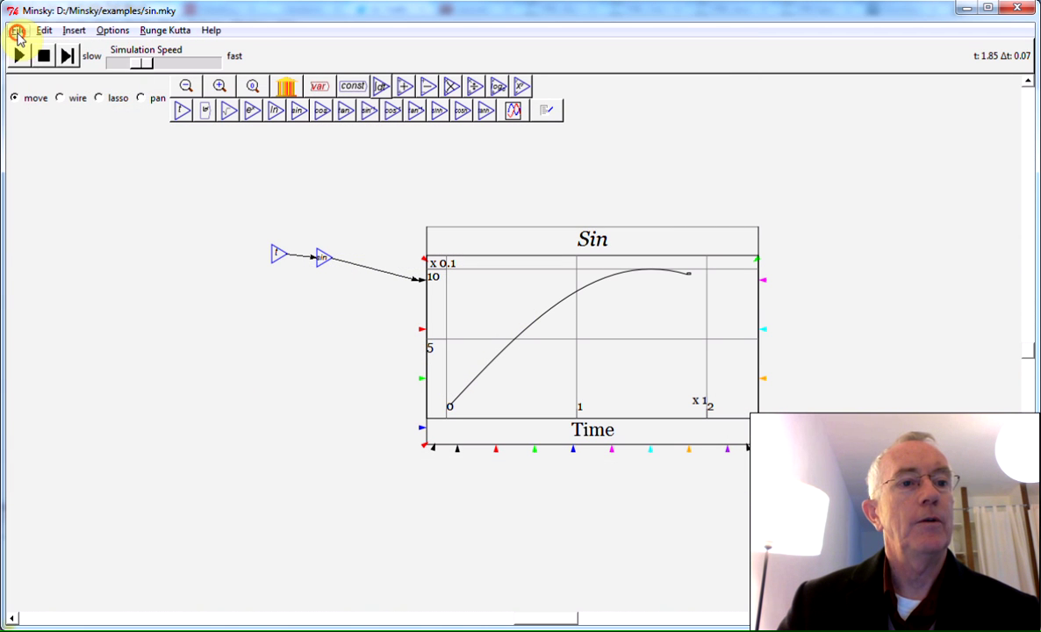
- Export the model as LaTeX to sin.tex and sort the examples folder newest first
left_click(18, 32)
left_click(55, 148)
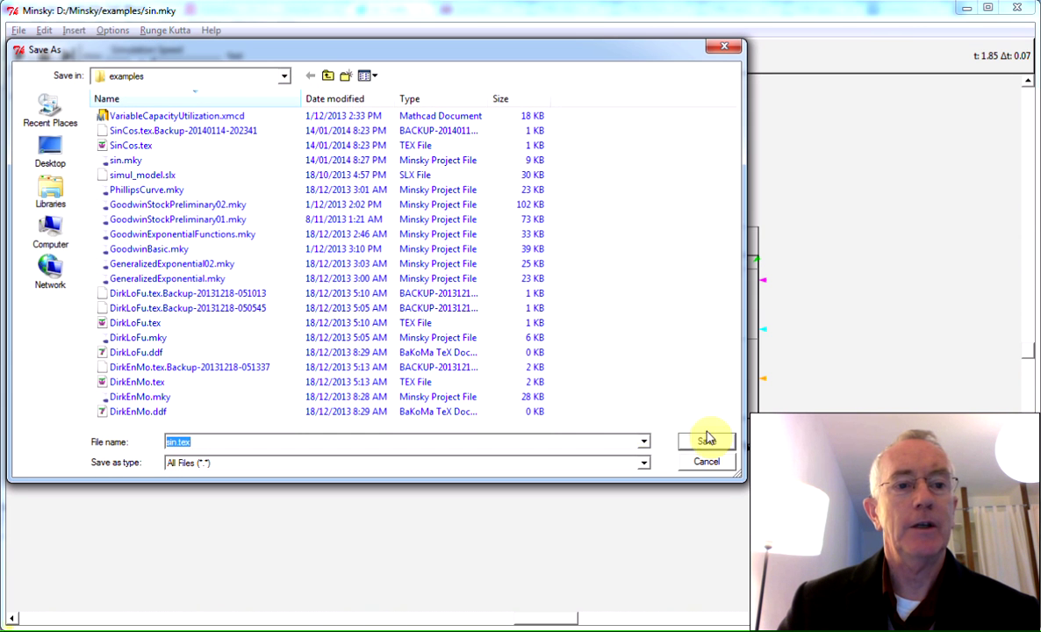
left_click(718, 438)
key("alt+Tab")
left_click(721, 447)
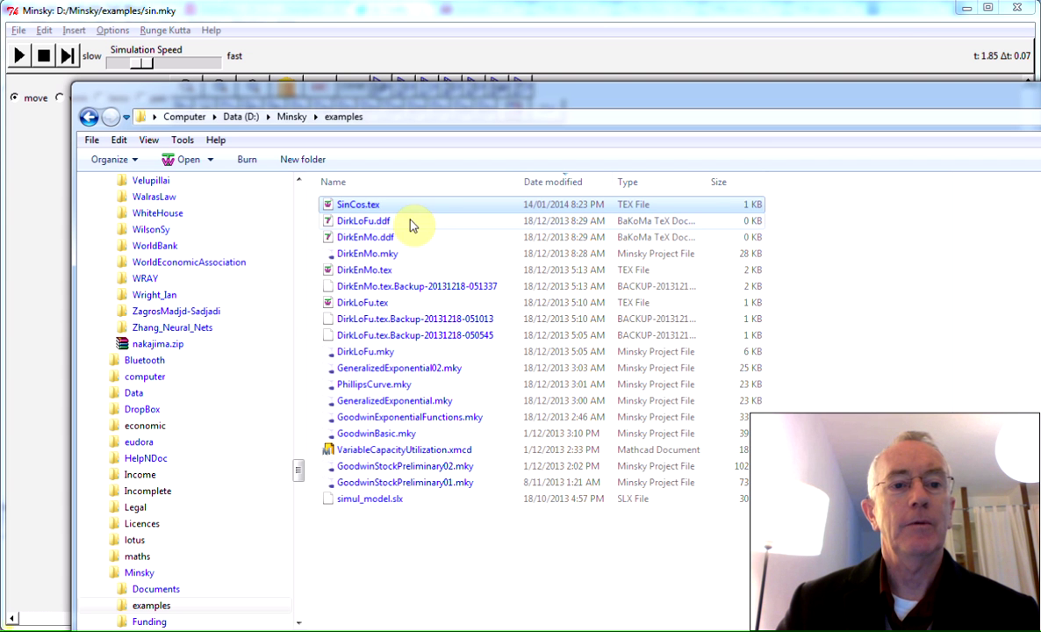
left_click(559, 183)
left_click(558, 185)
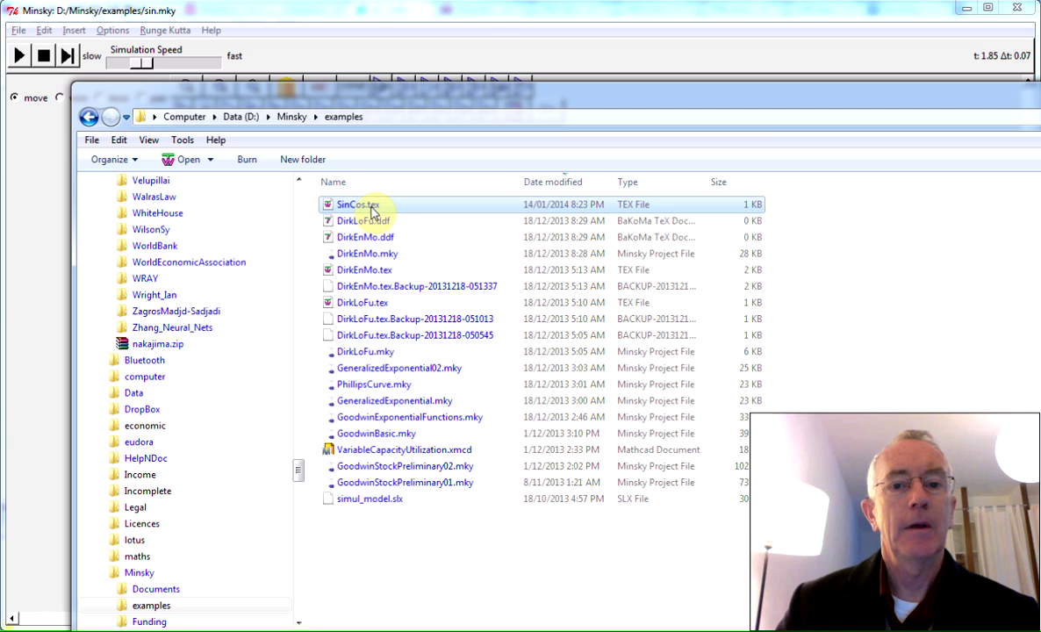
- Cancel a repeated LaTeX export and refresh the examples folder to show sin.tex and sin.mky
left_click(60, 198)
left_click(18, 30)
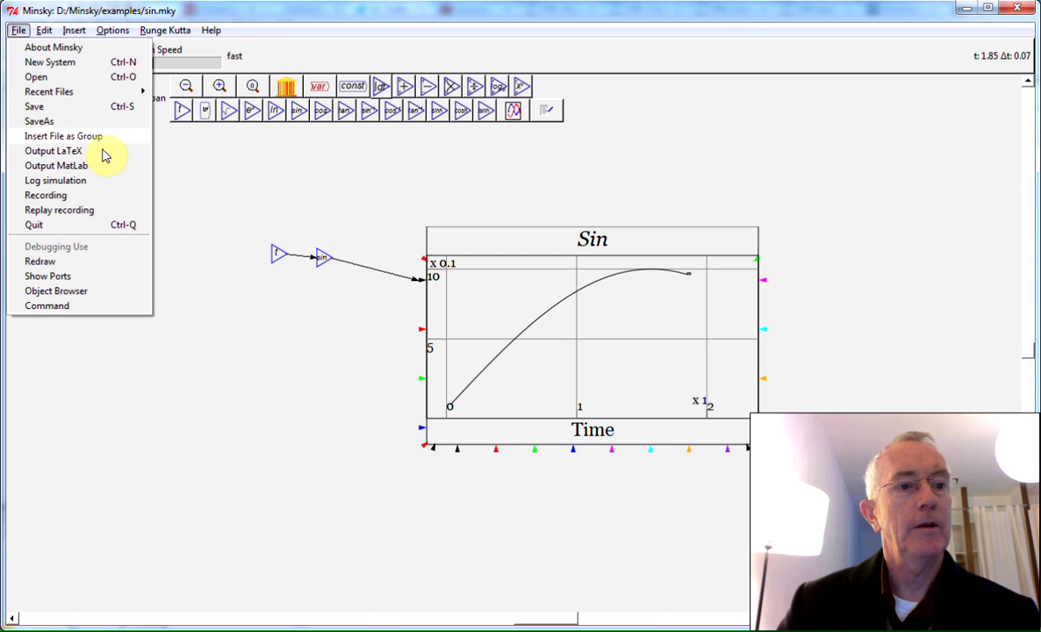
left_click(102, 151)
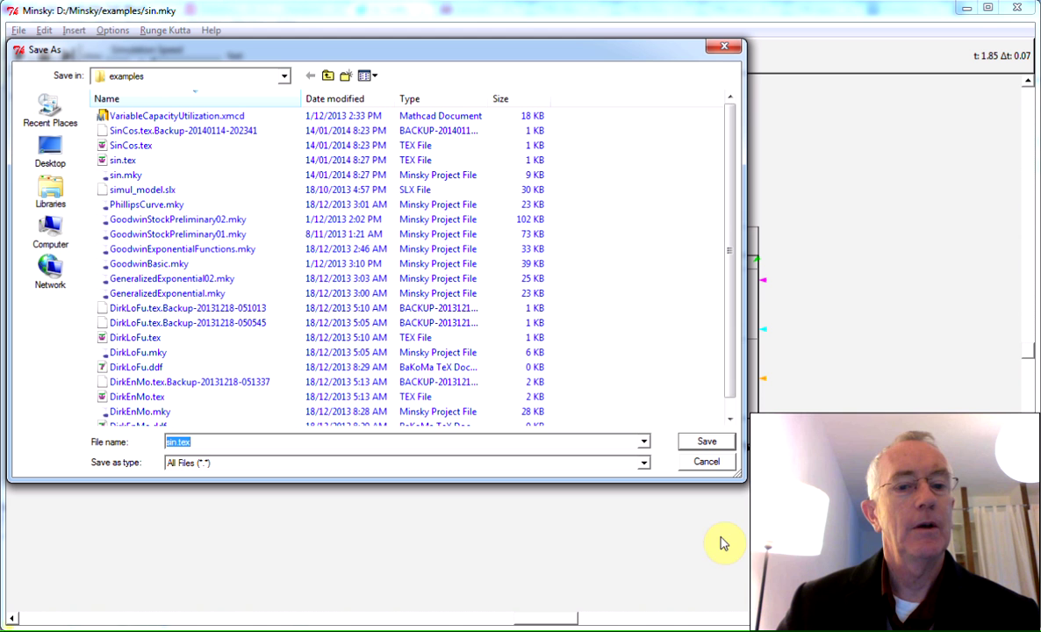
left_click(706, 441)
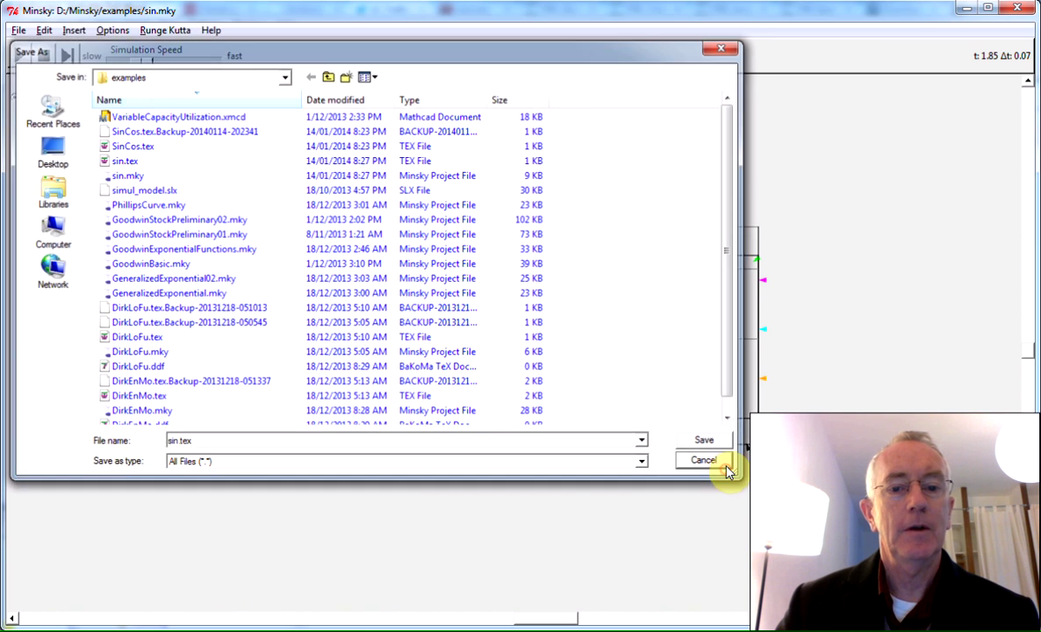
key("alt+Tab")
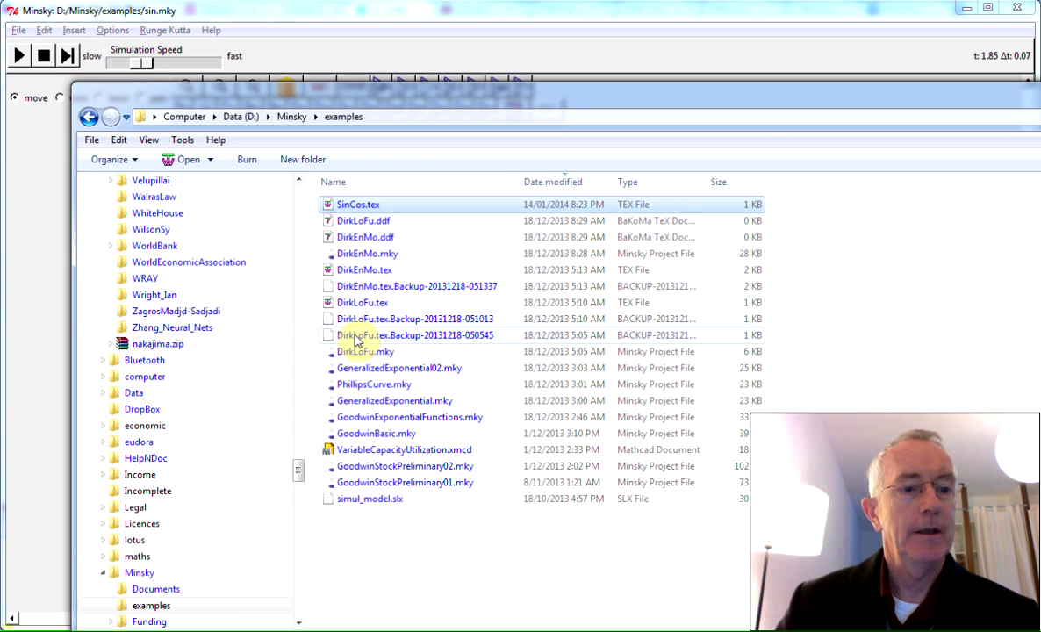
mouse_move(202, 491)
left_click(150, 591)
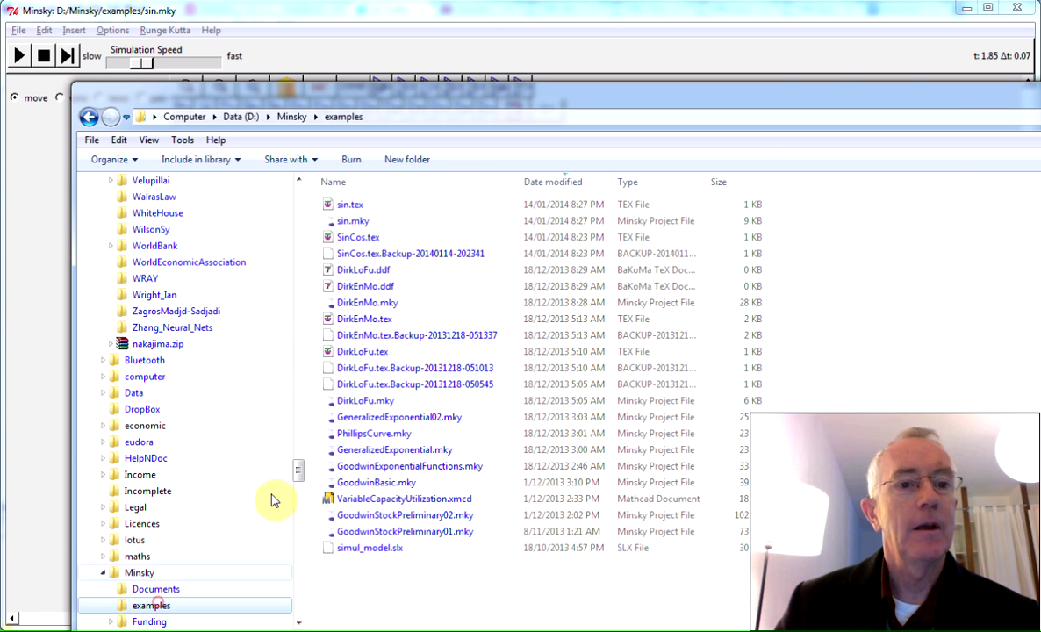
- Run TeX on sin.tex in BaKoMa TeX Word, then return to Minsky and raise the plot
double_click(348, 207)
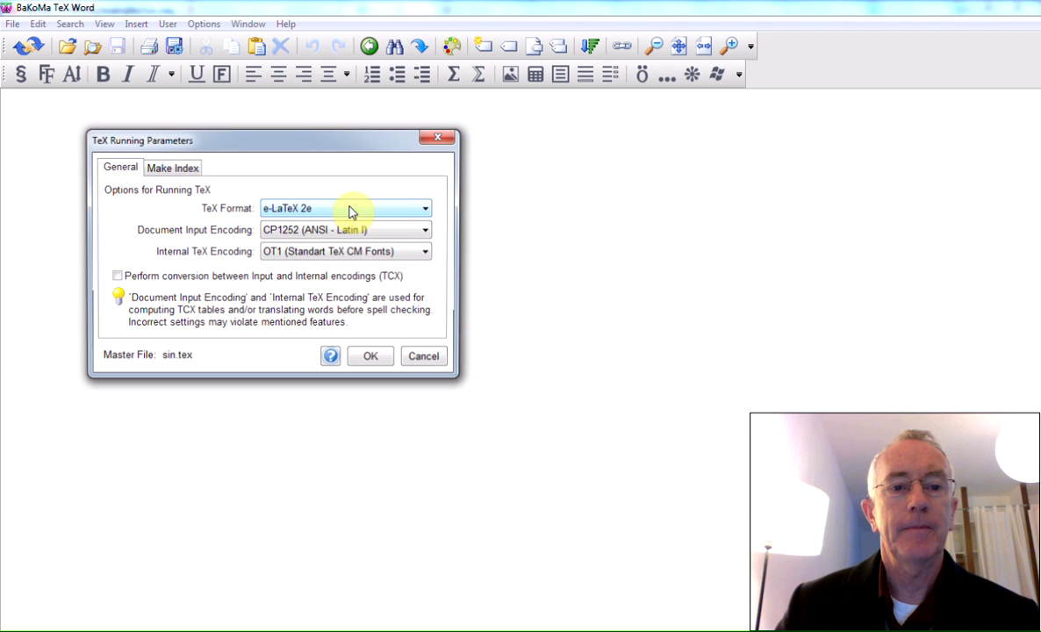
left_click(369, 354)
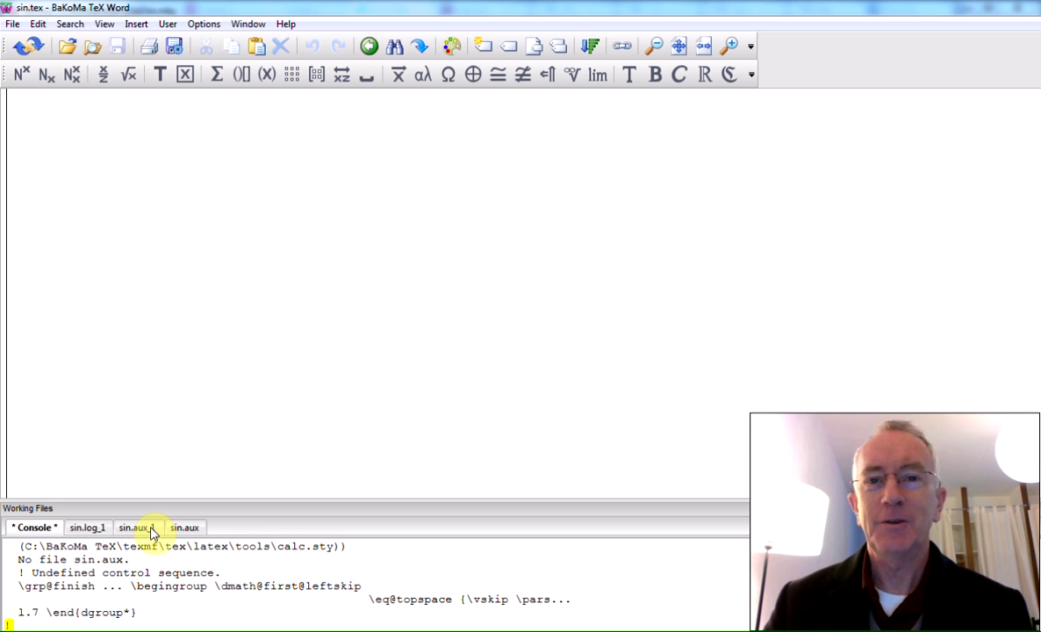
key("alt+Tab")
left_click_drag(518, 327, 523, 295)
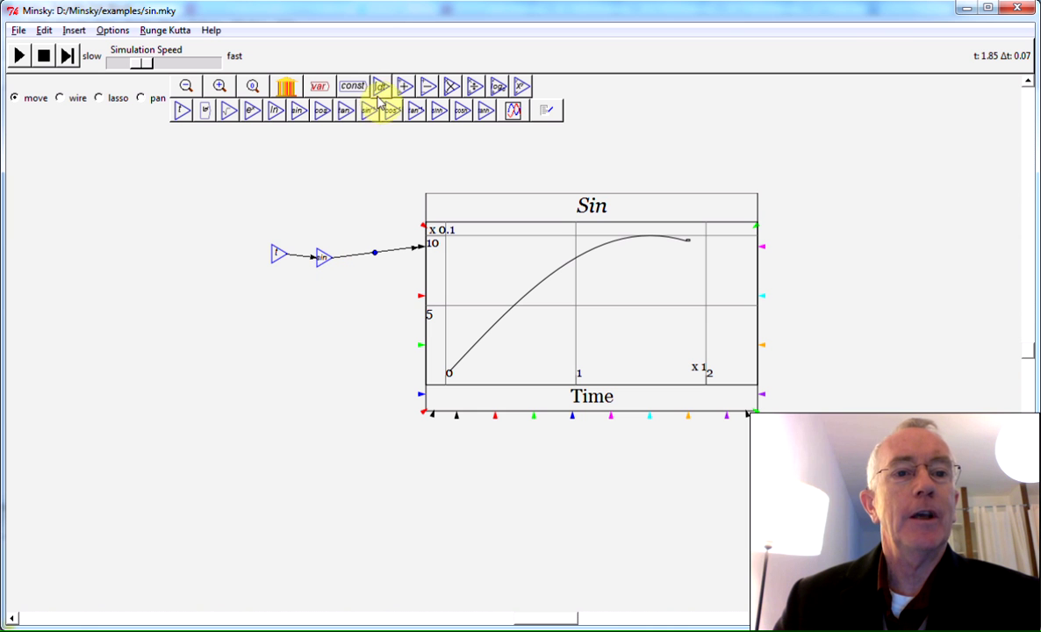
- Place a cos block below the plot, feed it from t, and wire it to the plot's second bottom input
left_click(322, 112)
left_click(415, 466)
left_click_drag(285, 265, 417, 469)
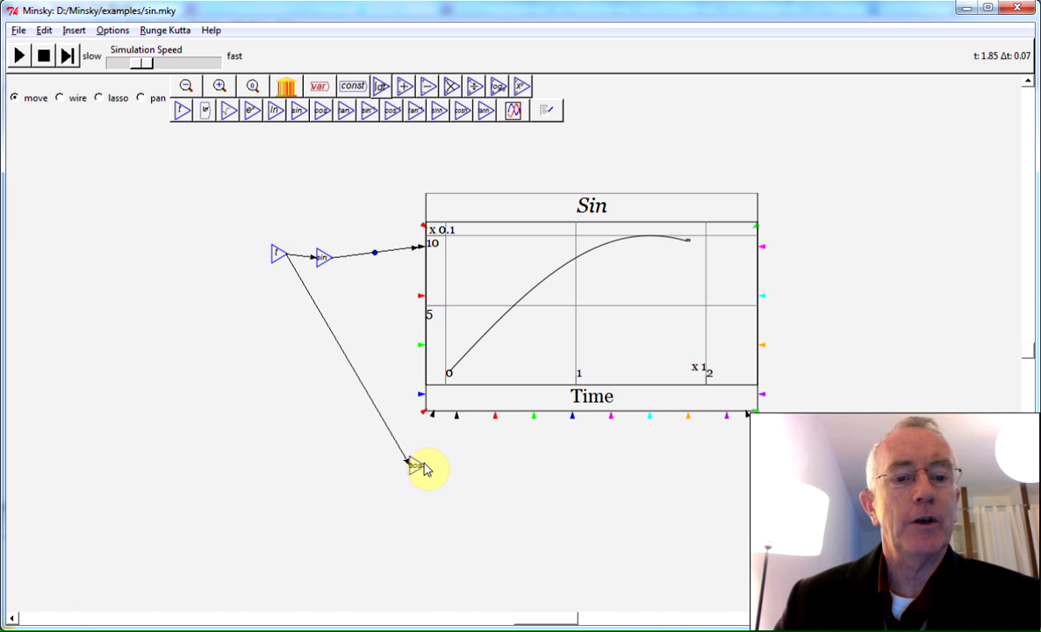
left_click_drag(431, 423, 431, 418)
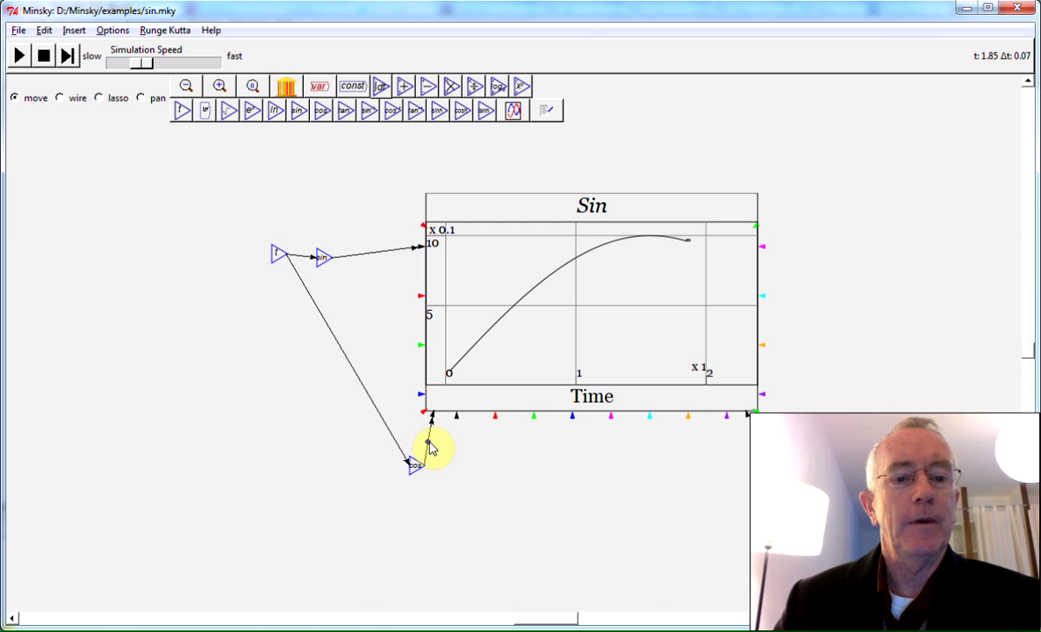
left_click_drag(431, 441, 420, 462)
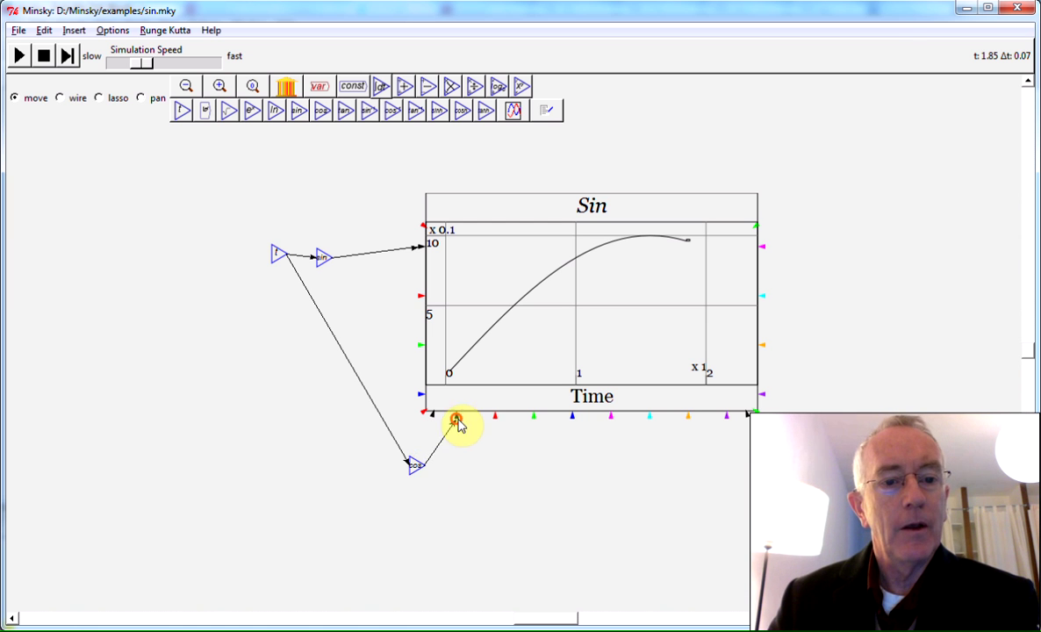
left_click_drag(445, 438, 456, 419)
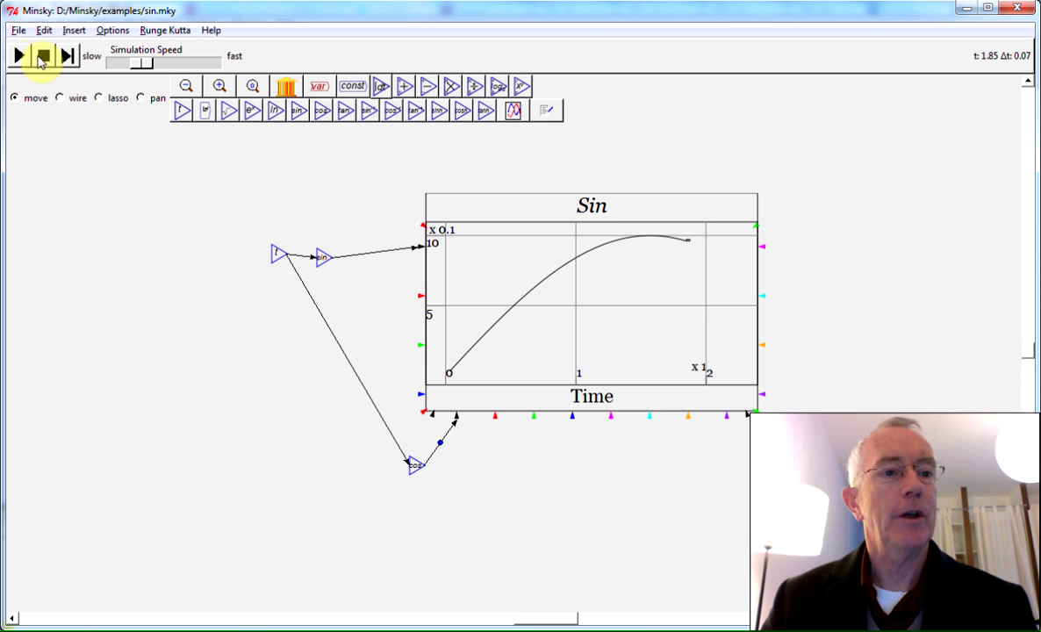
- Restart the simulation at higher speed and pause at time 25.79 with a full sine-cosine ellipse
left_click(44, 57)
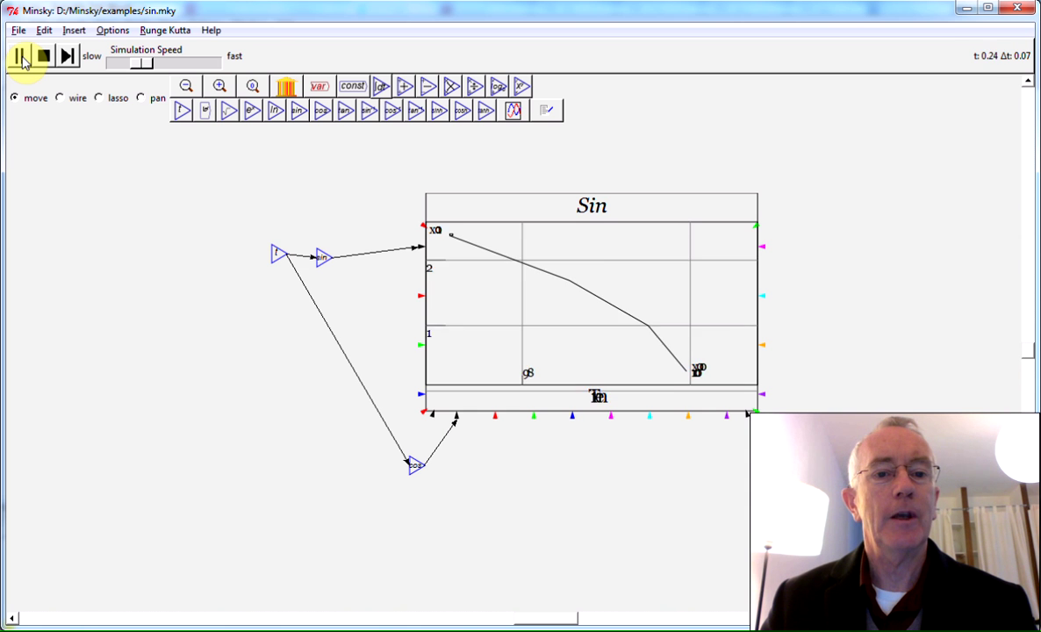
left_click(191, 63)
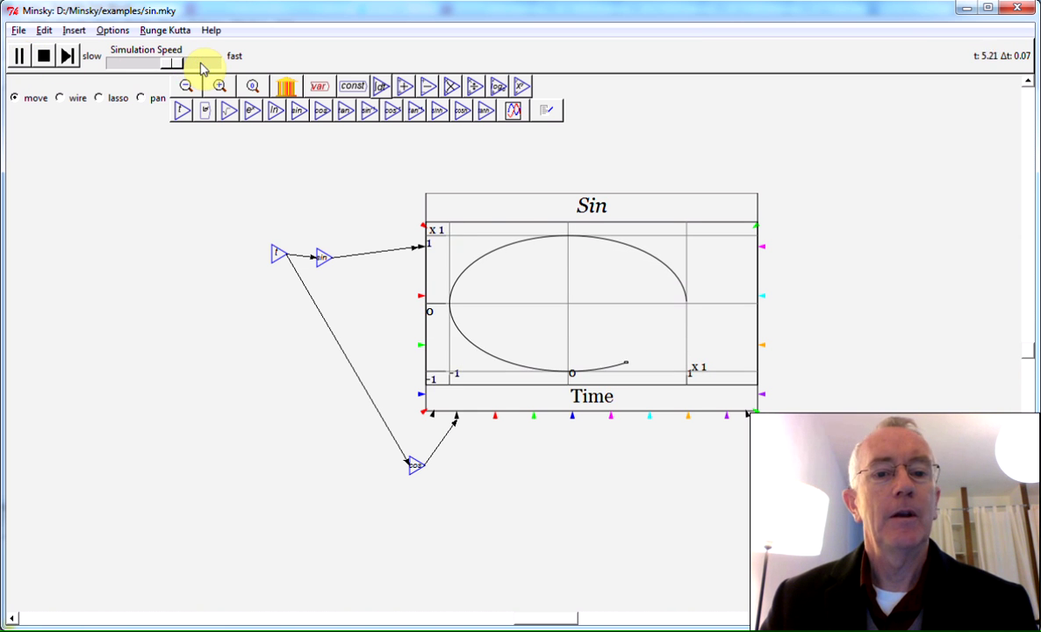
left_click(201, 65)
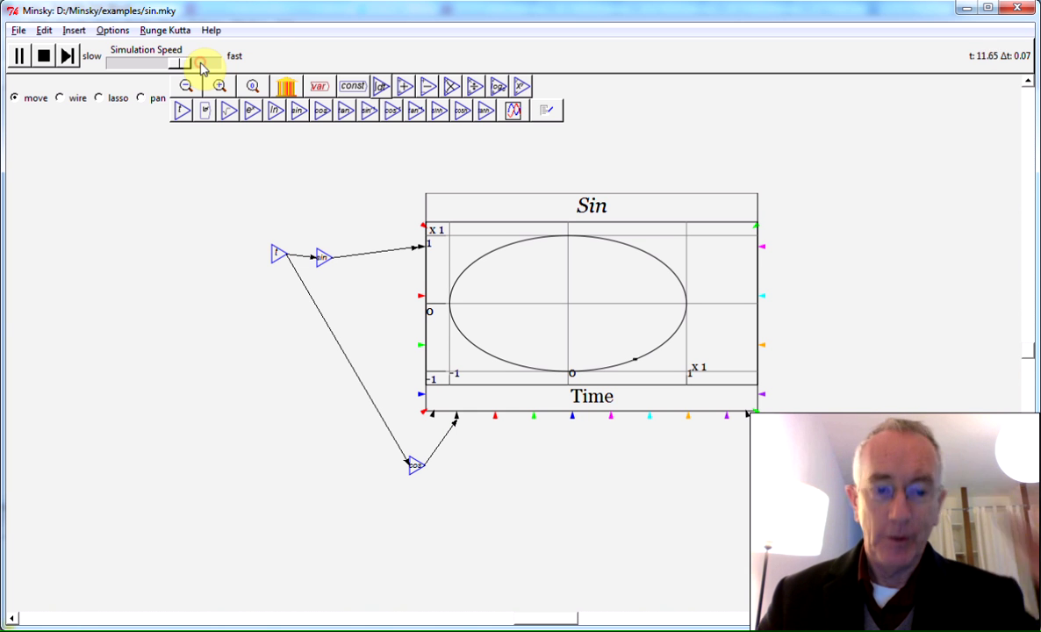
left_click(19, 54)
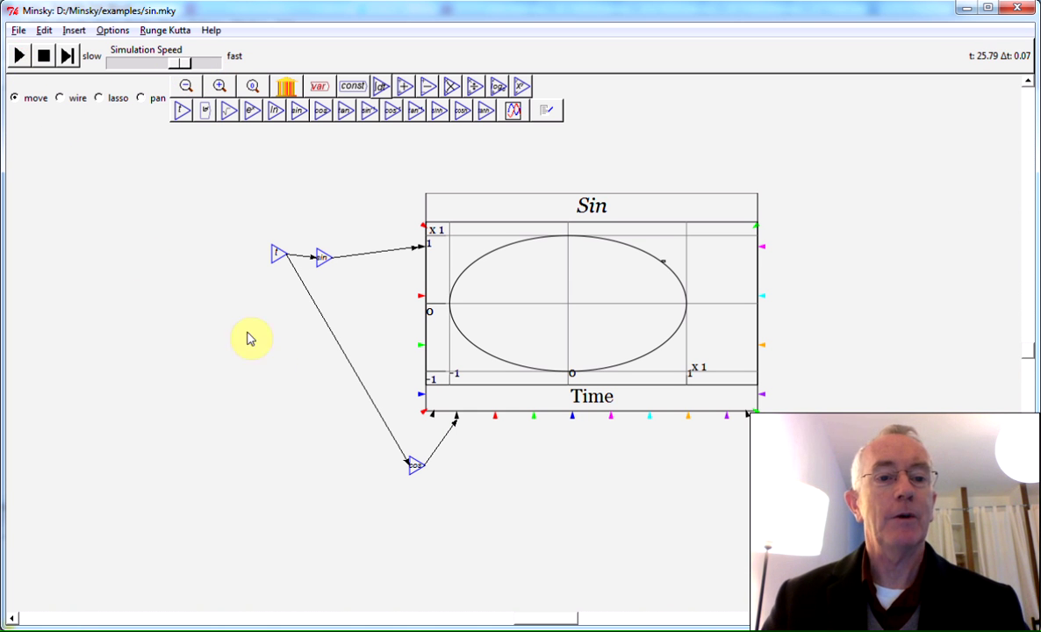